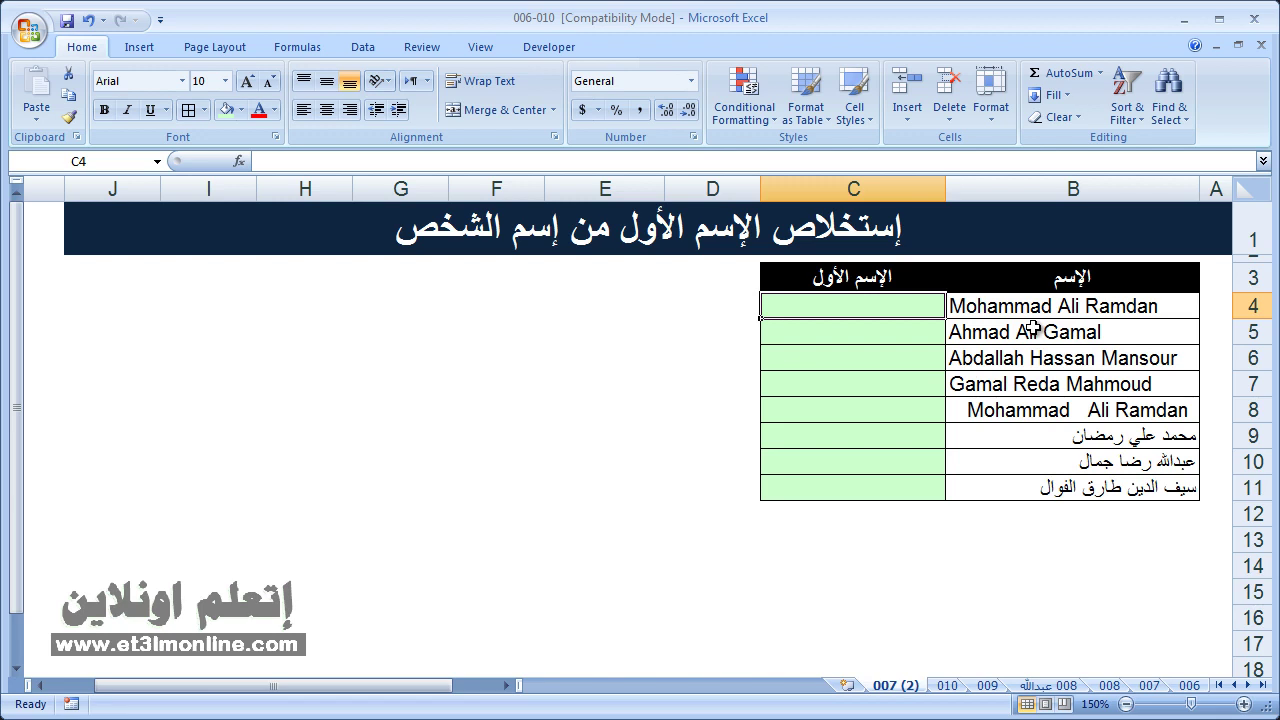
- Enter =LEFT(B4,8) in C4 to show 'Mohammad', then clear C4 again
type("=")
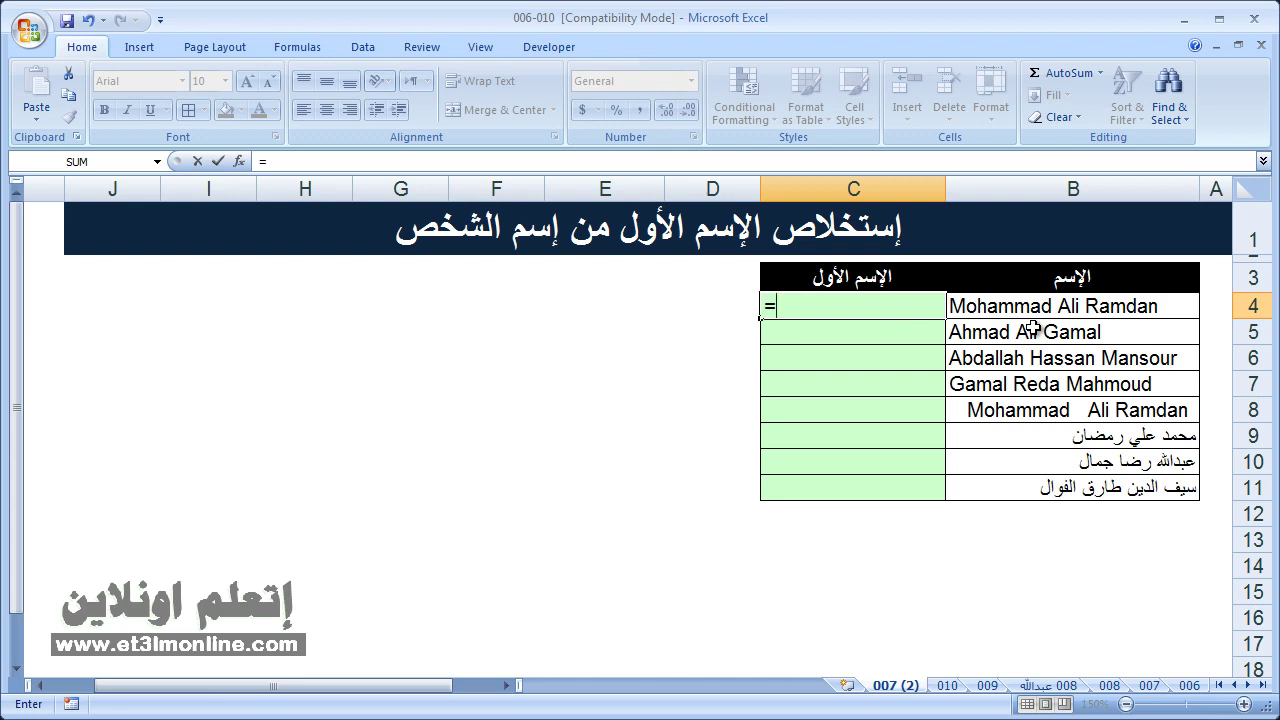
type("le")
key("Tab")
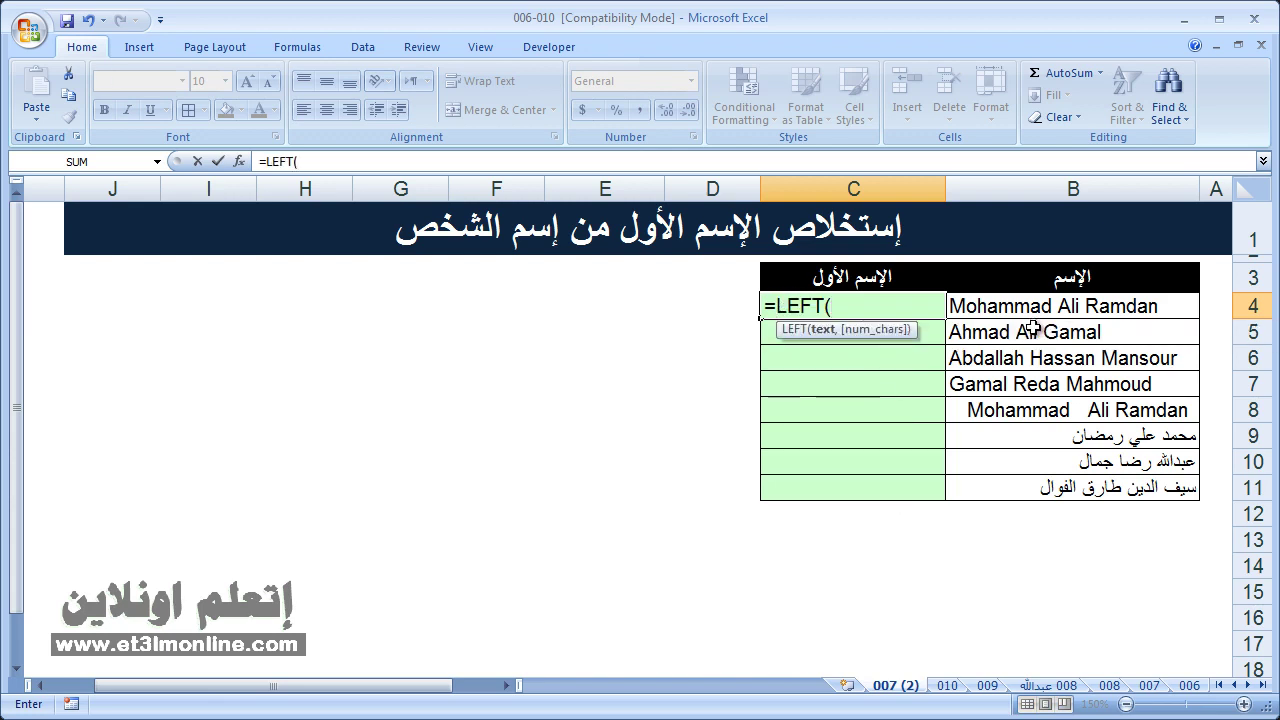
key("Right")
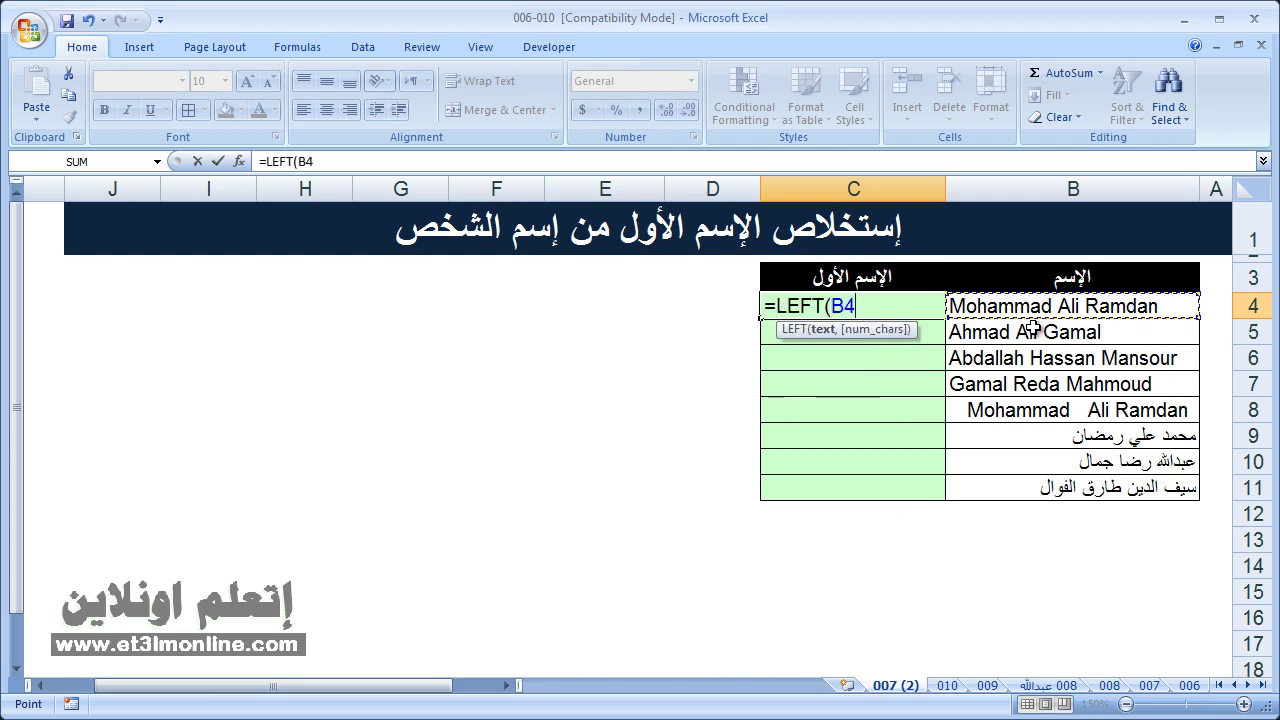
type(",")
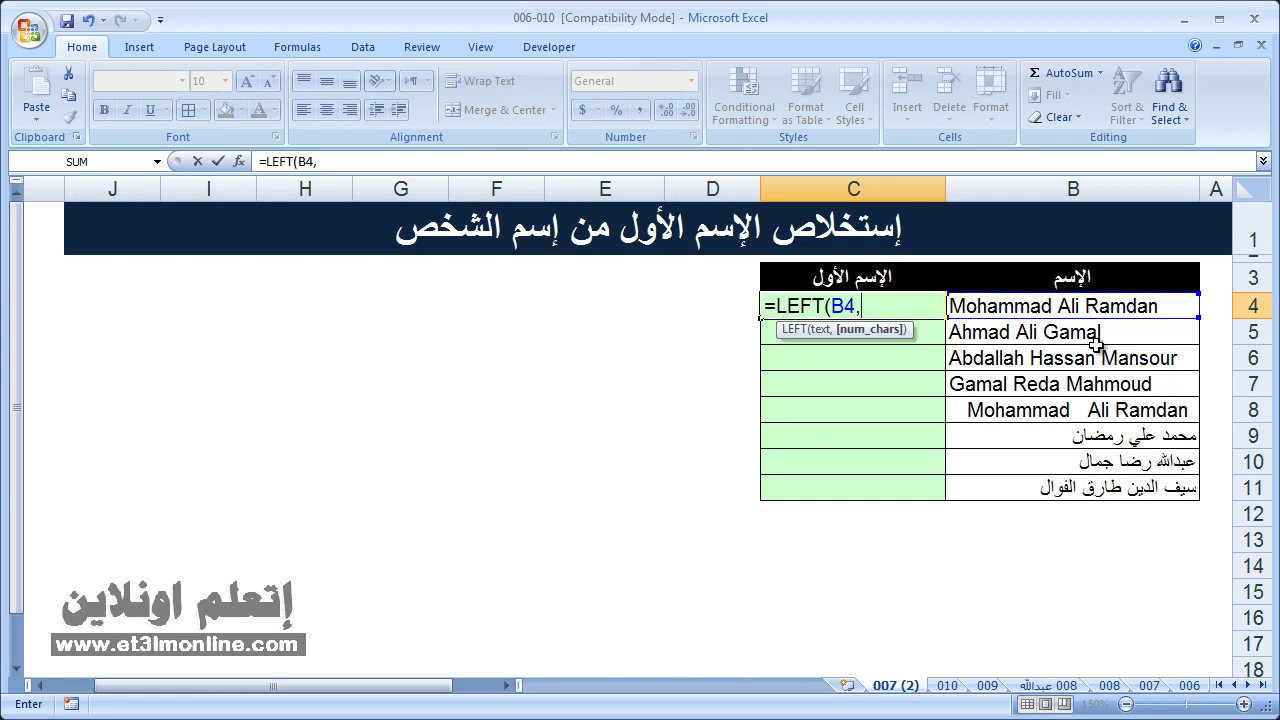
type("8")
key("Return")
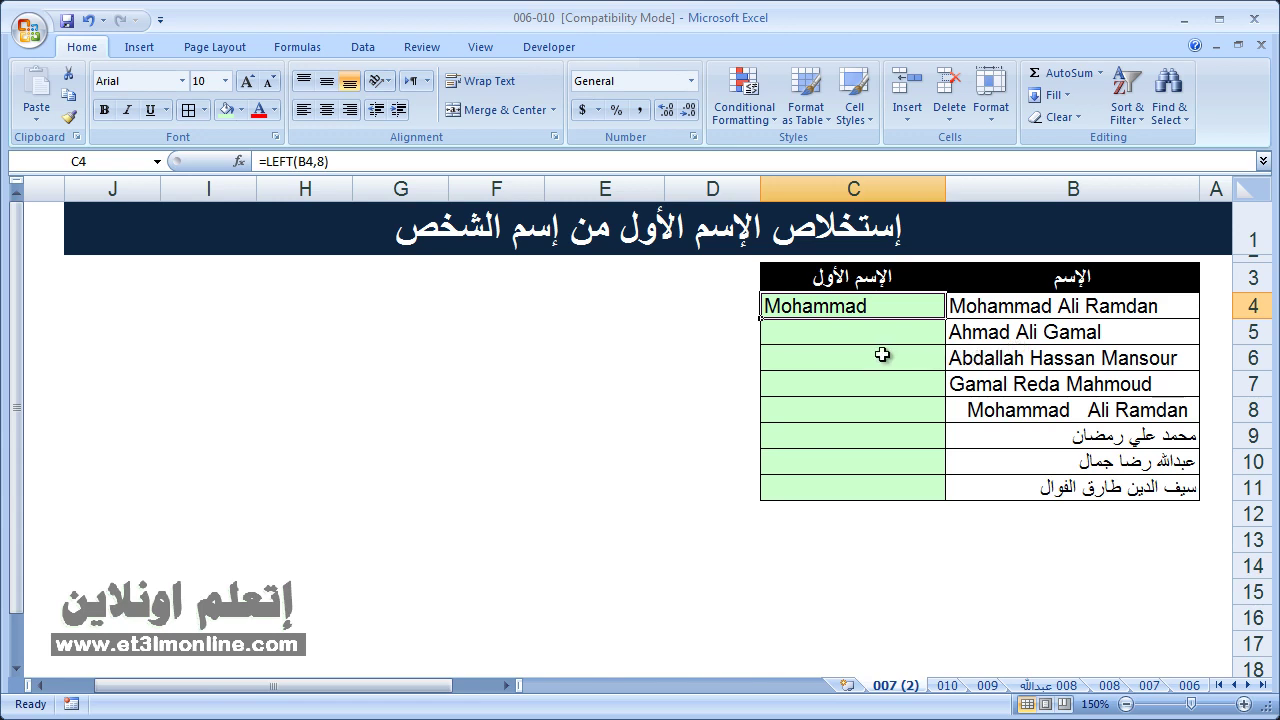
key("Delete")
- Start a fresh C4 formula reading =LEFT(B4, with the character count still open
type("=")
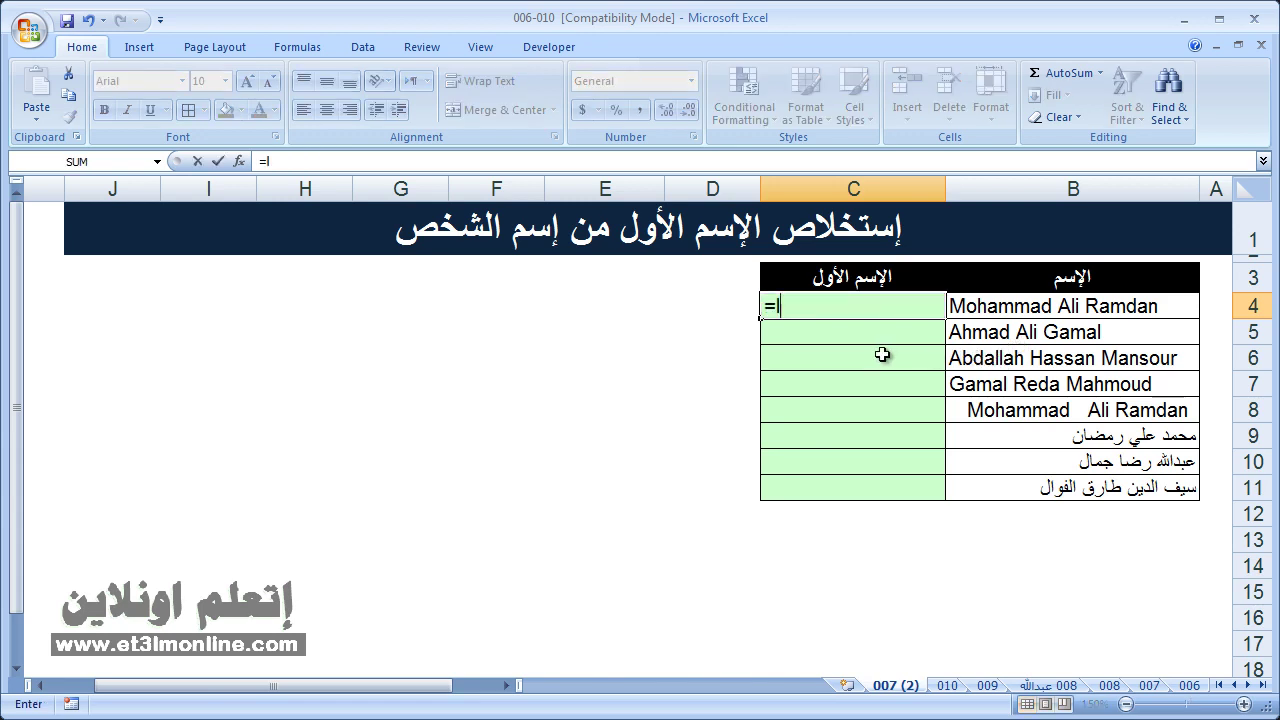
type("lef")
key("Tab")
key("Right")
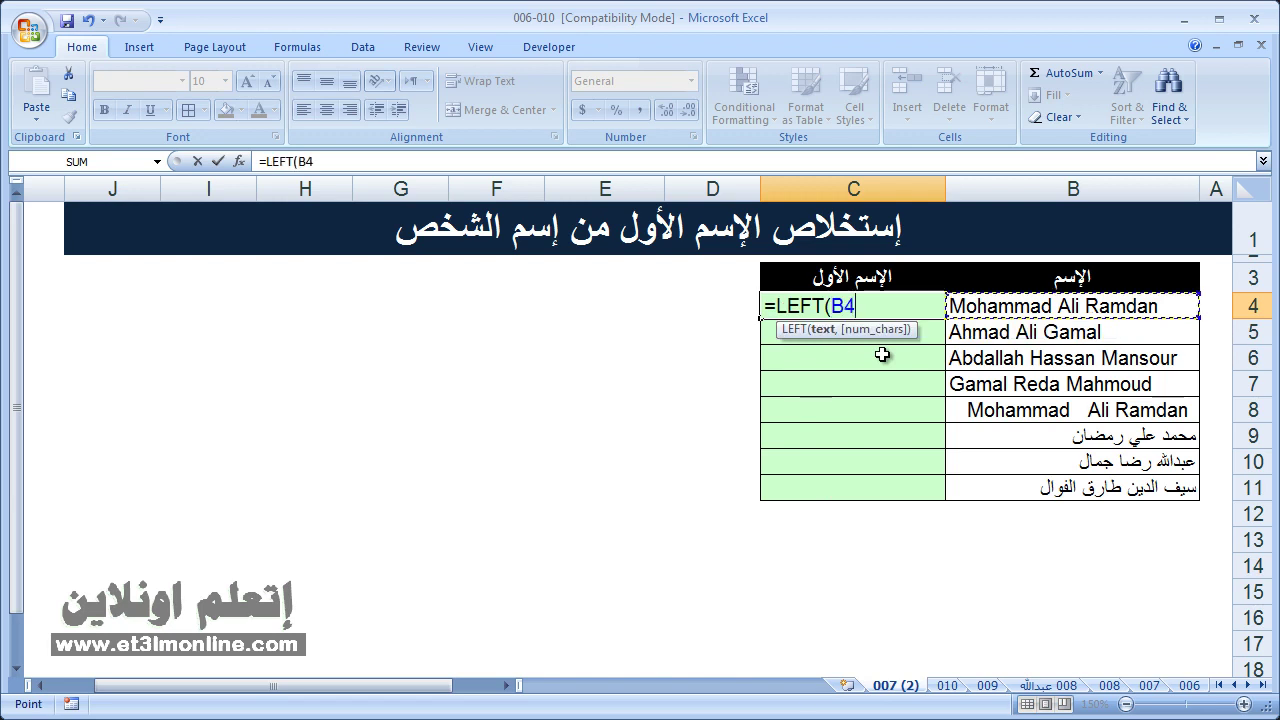
type(",")
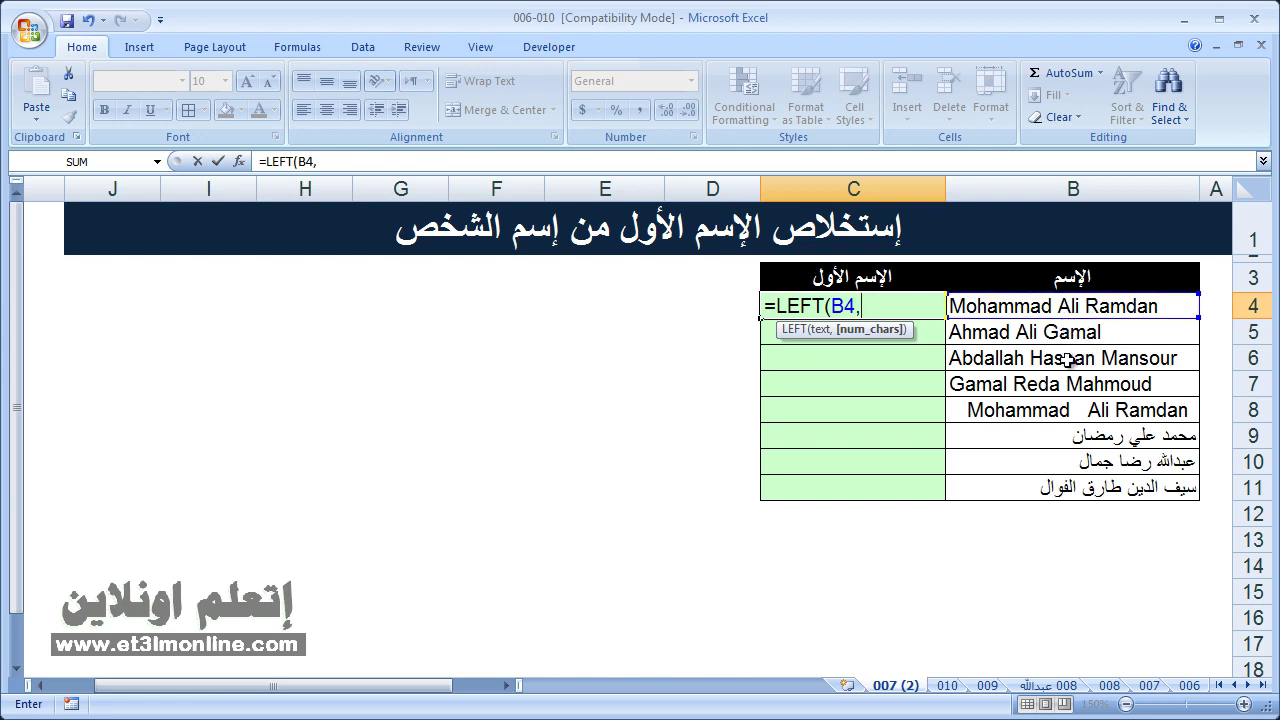
- Finish C4 as =LEFT(B4,FIND(" ",B4,1)), cutting the name at the first space
type("fi")
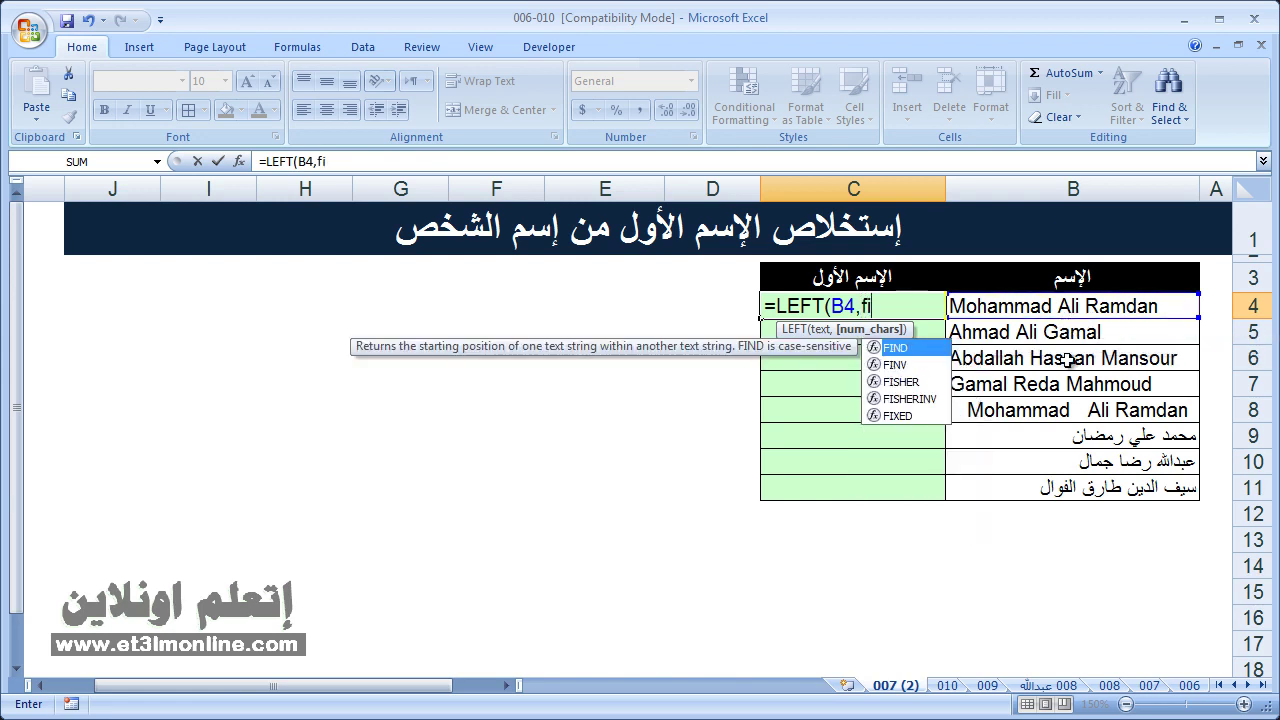
type("nd(")
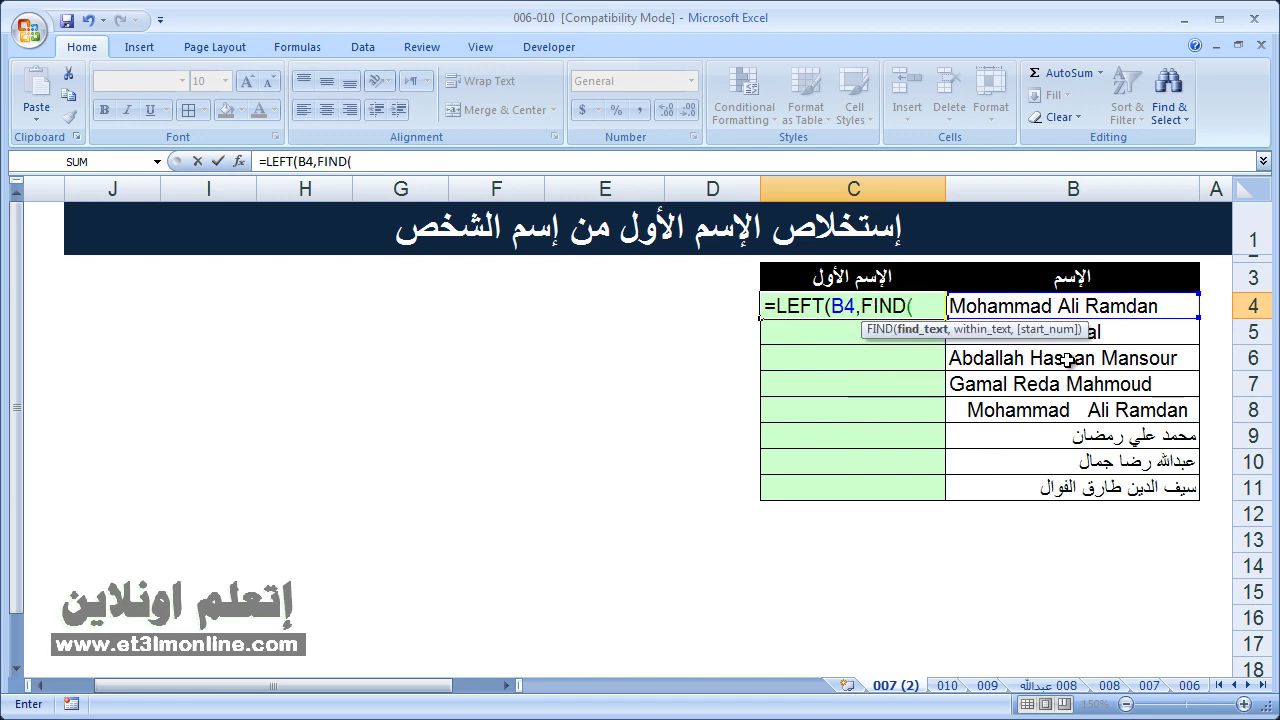
type("\" \"")
left_click_drag(921, 305, 936, 302)
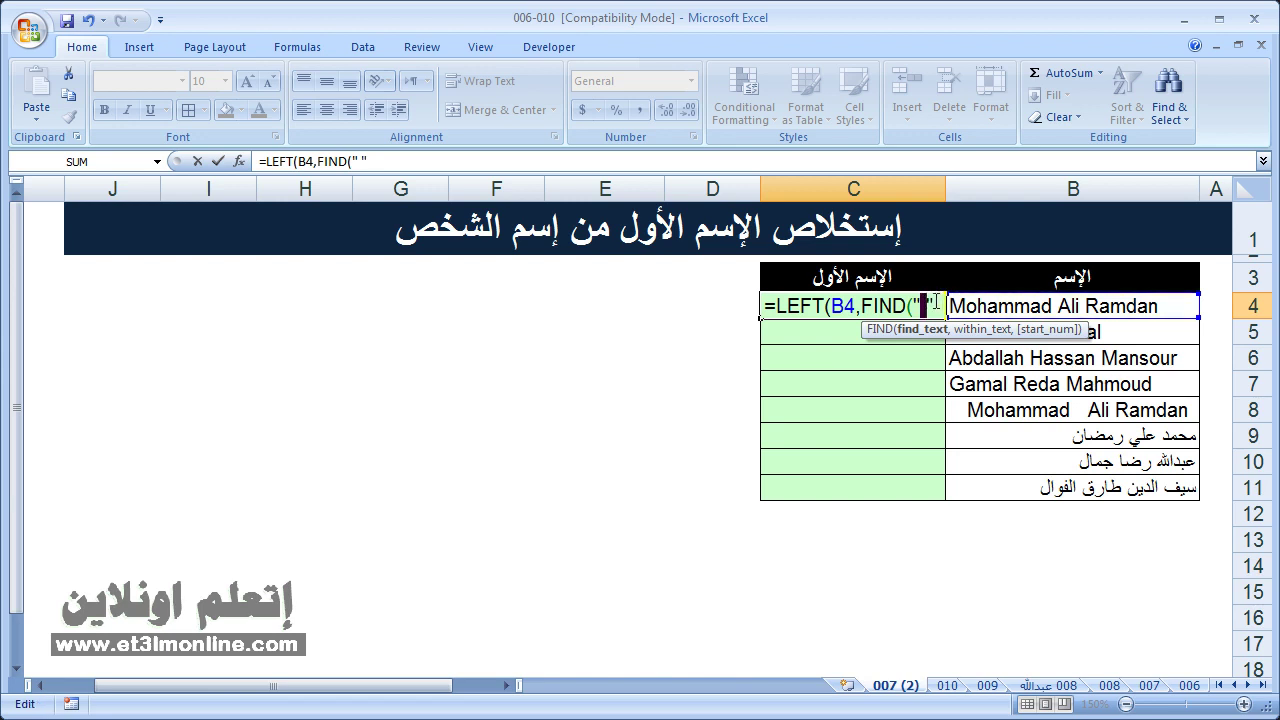
left_click(936, 302)
type(",")
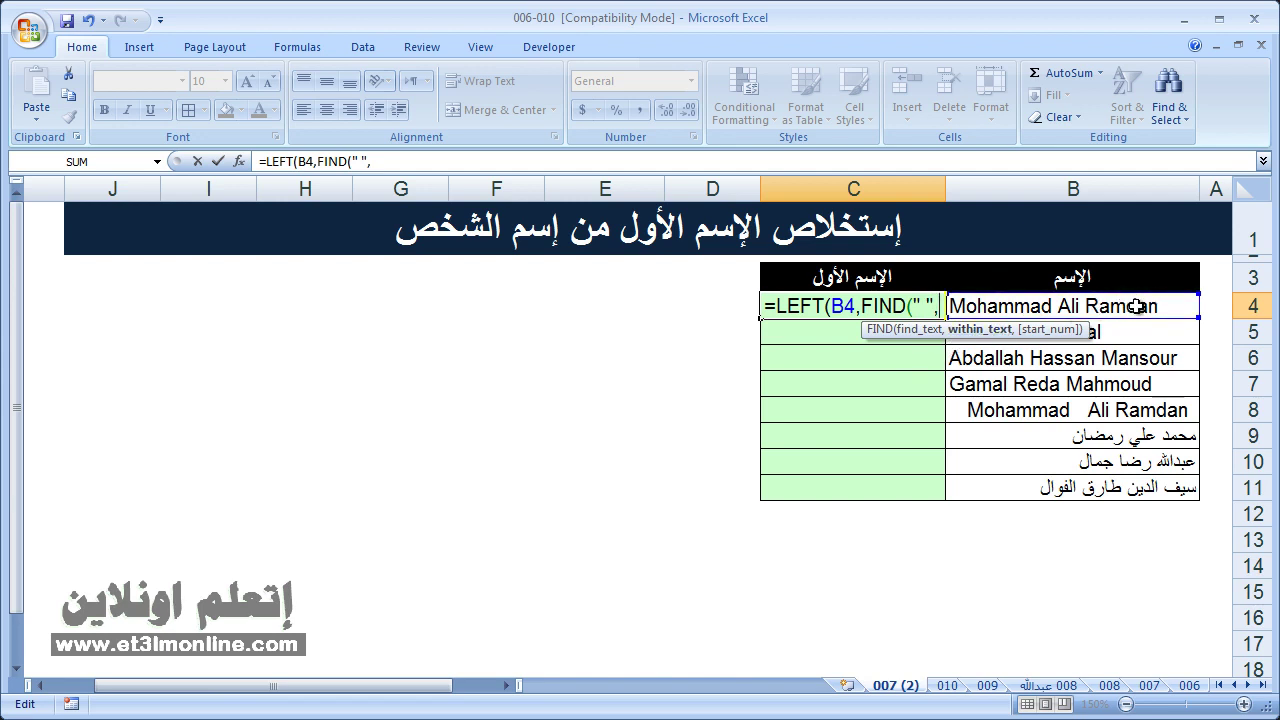
left_click(1132, 306)
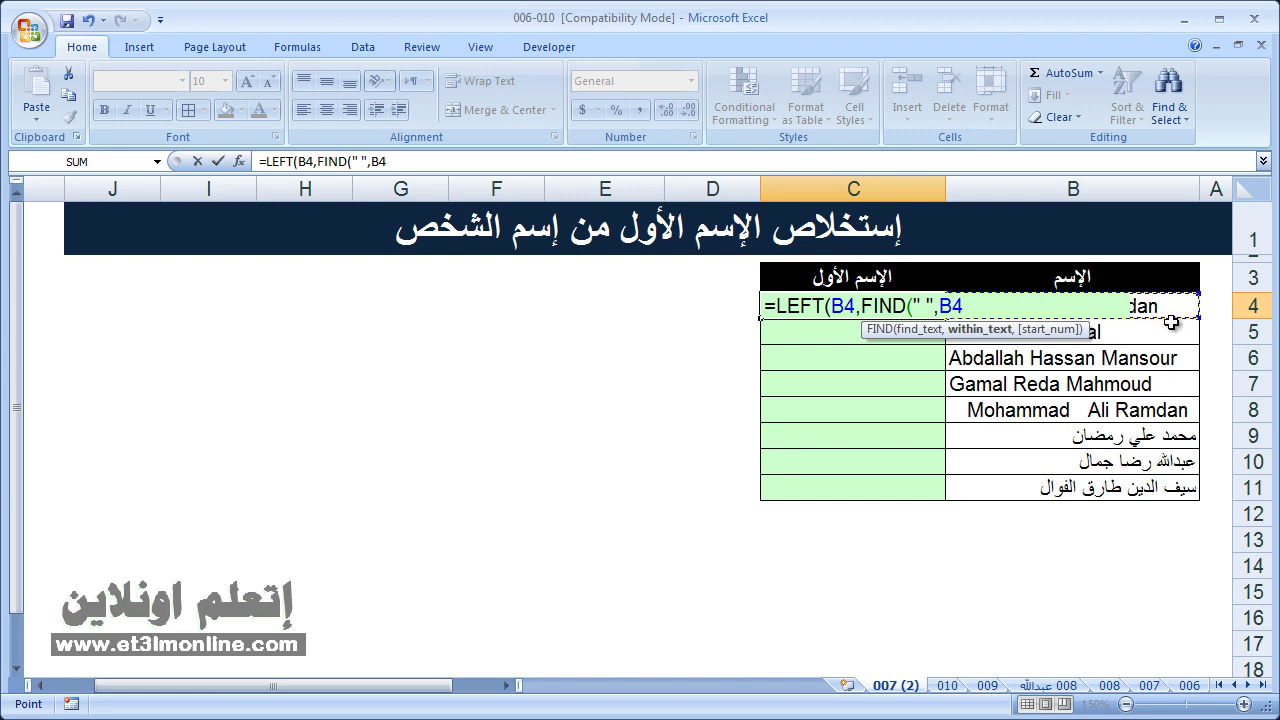
type(",")
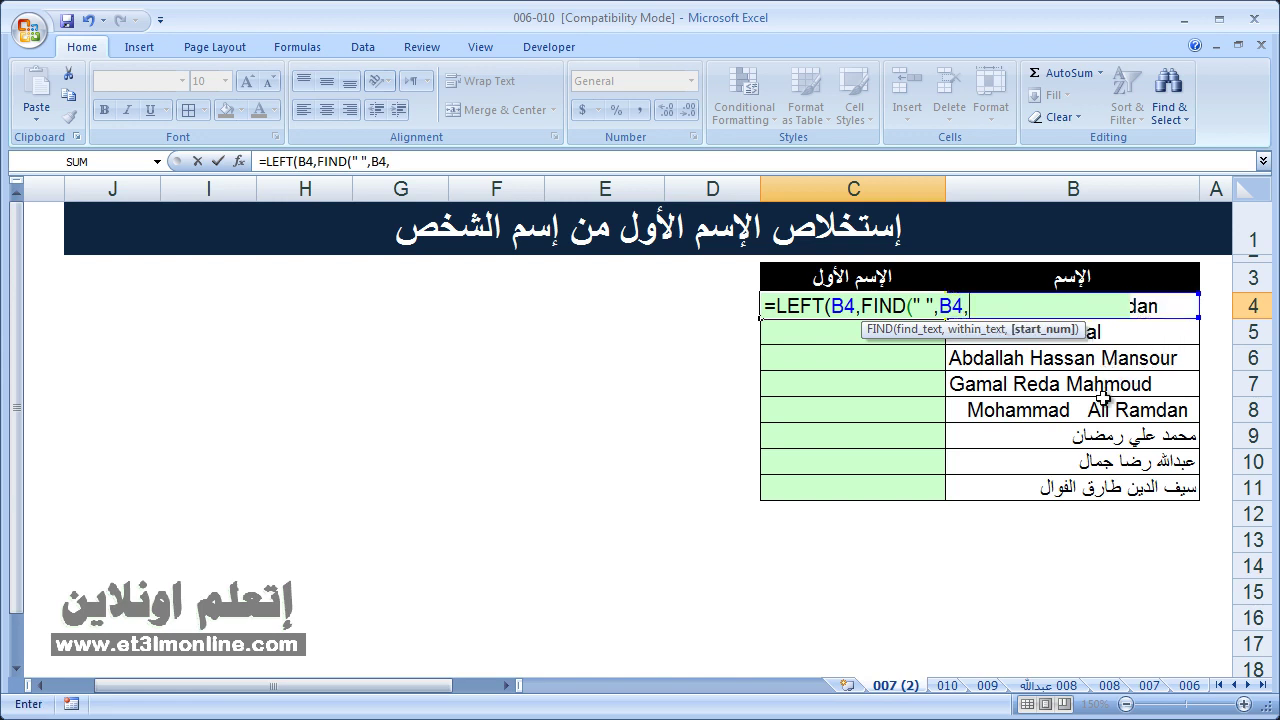
type("1")
type(")")
type(")")
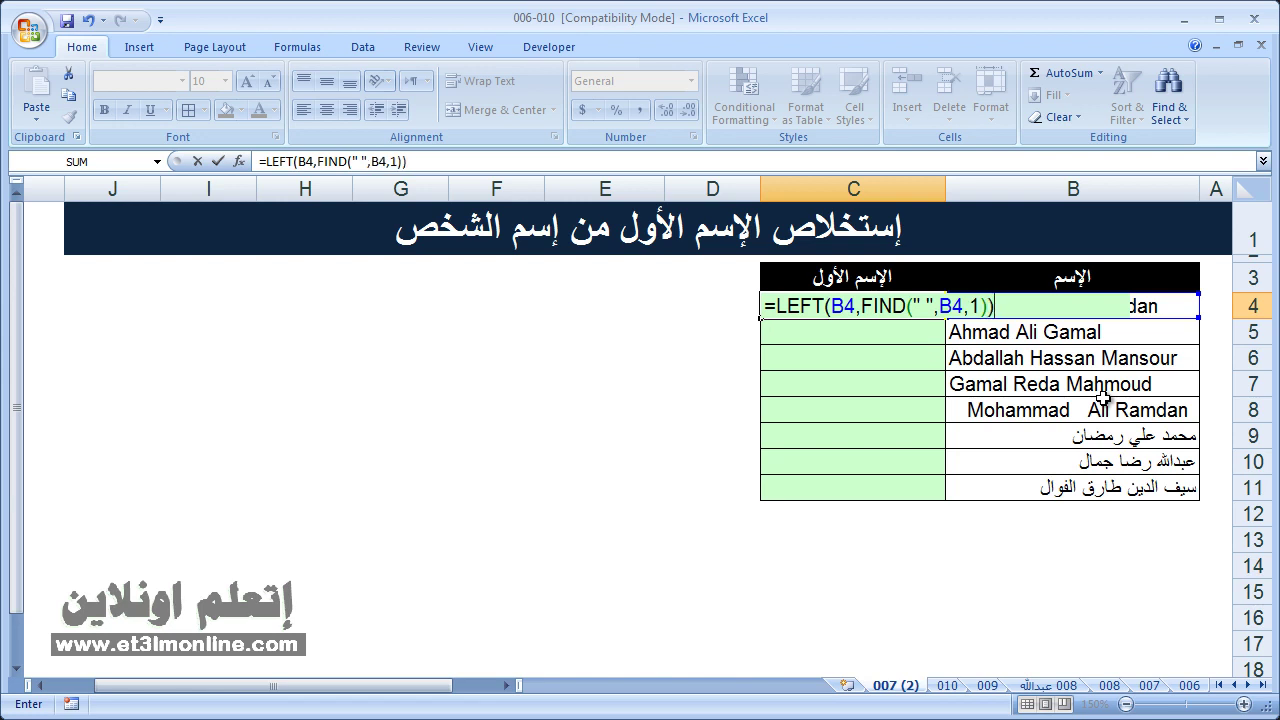
key("ctrl+Return")
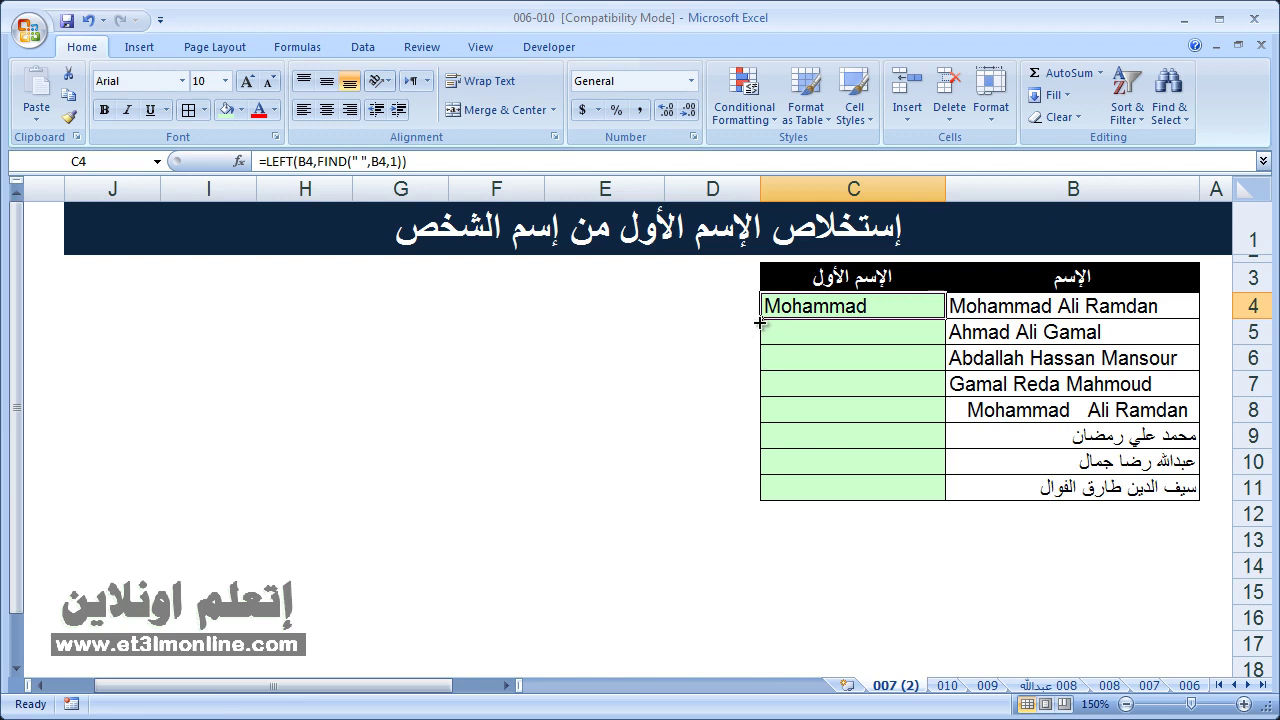
left_click_drag(760, 322, 804, 482)
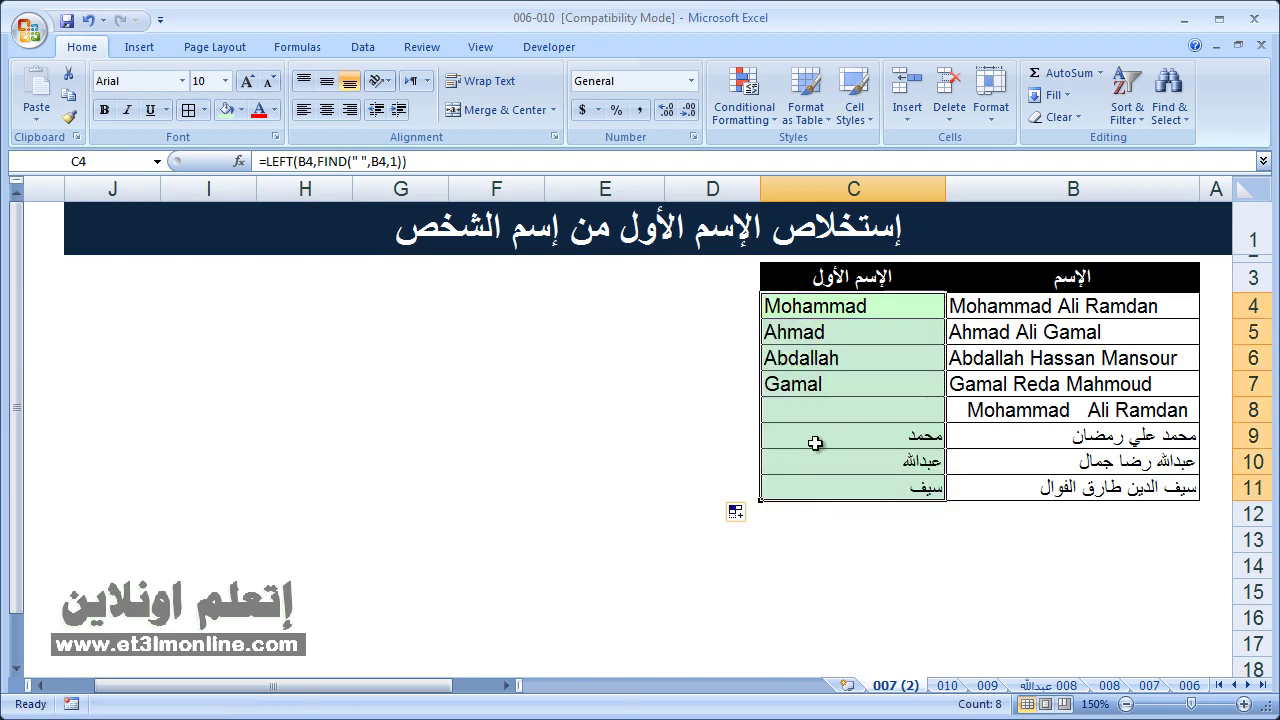
left_click(1021, 410)
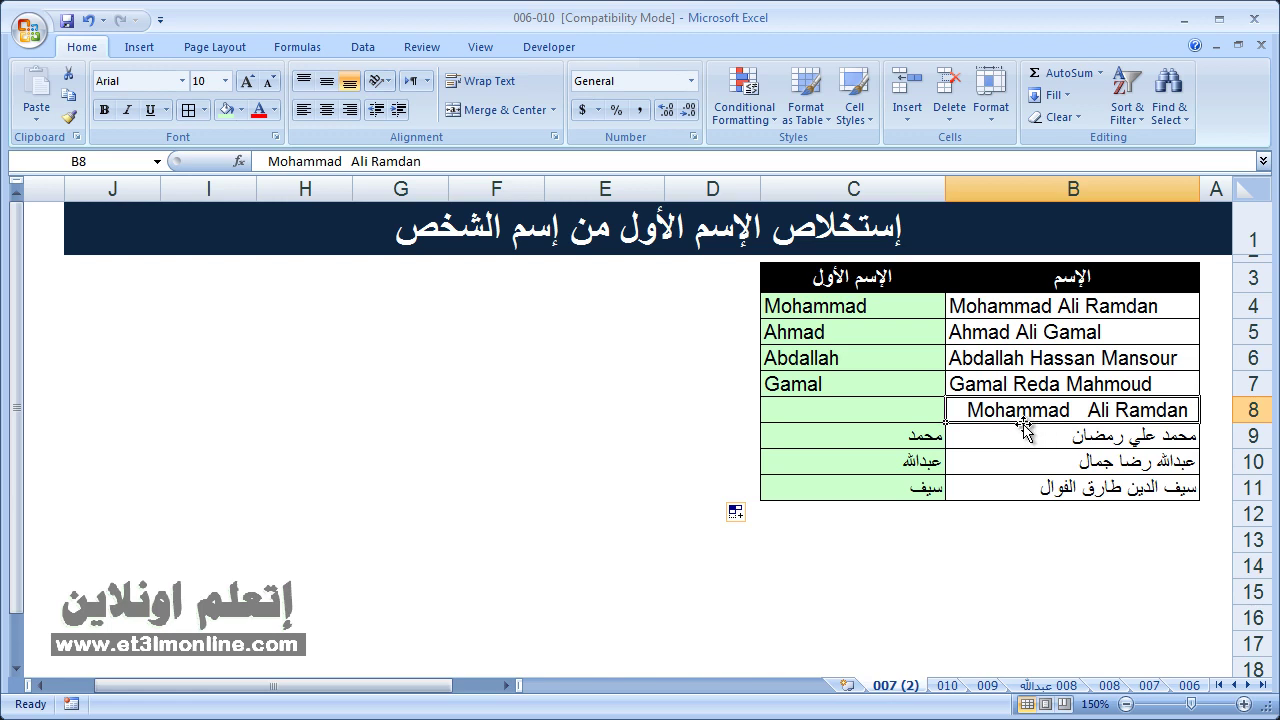
- Change C4's formula to =LEFT(B4,FIND(" ",TRIM(B4),1)), wrapping the second B4 in TRIM
left_click(826, 304)
double_click(826, 304)
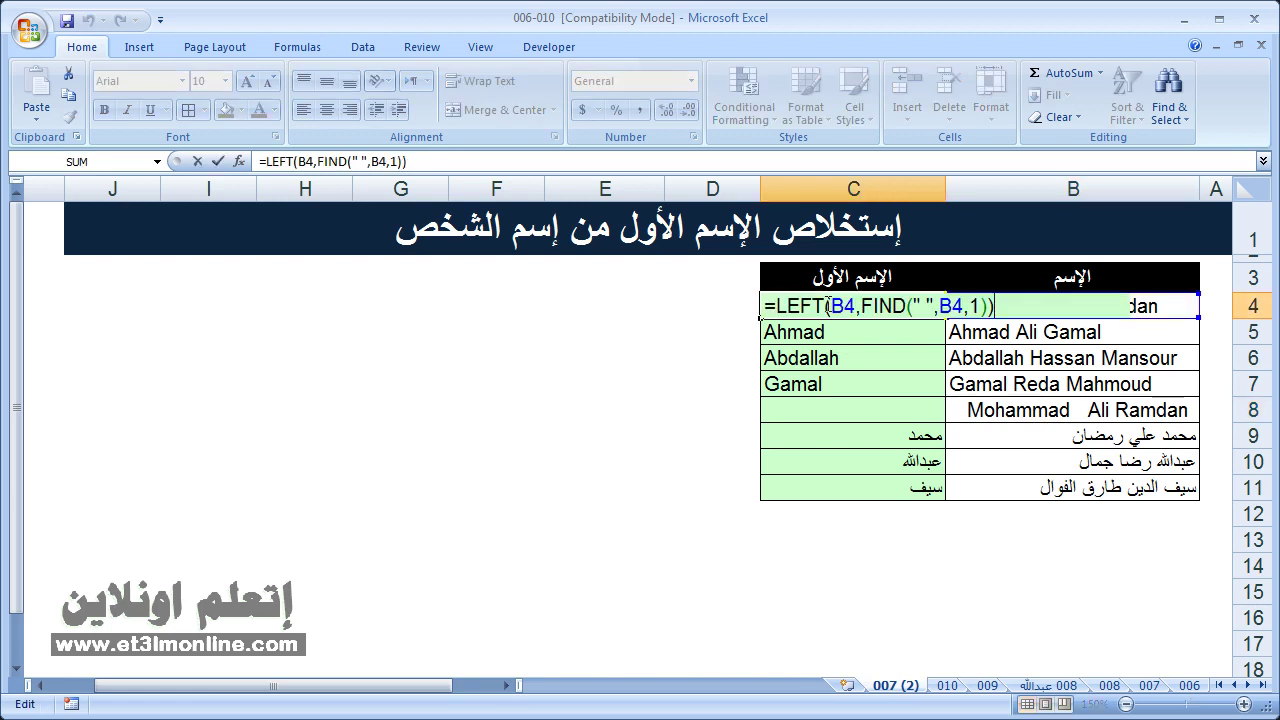
left_click(941, 306)
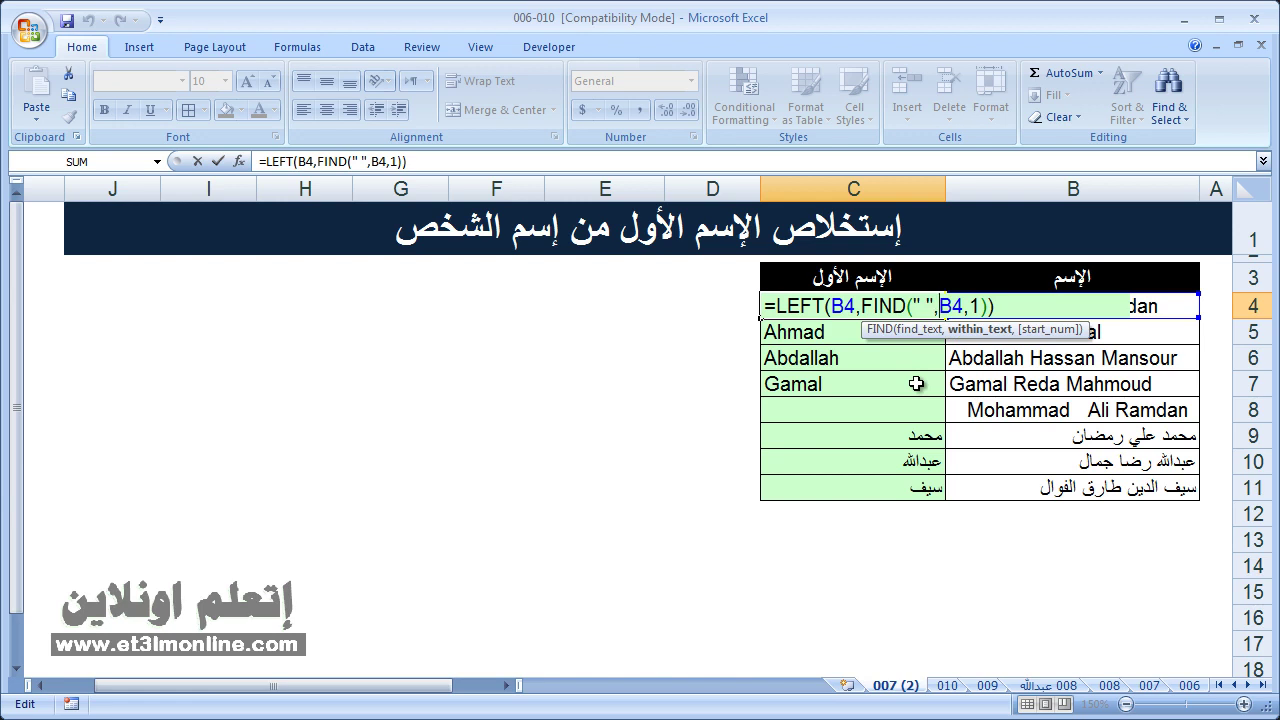
type("t")
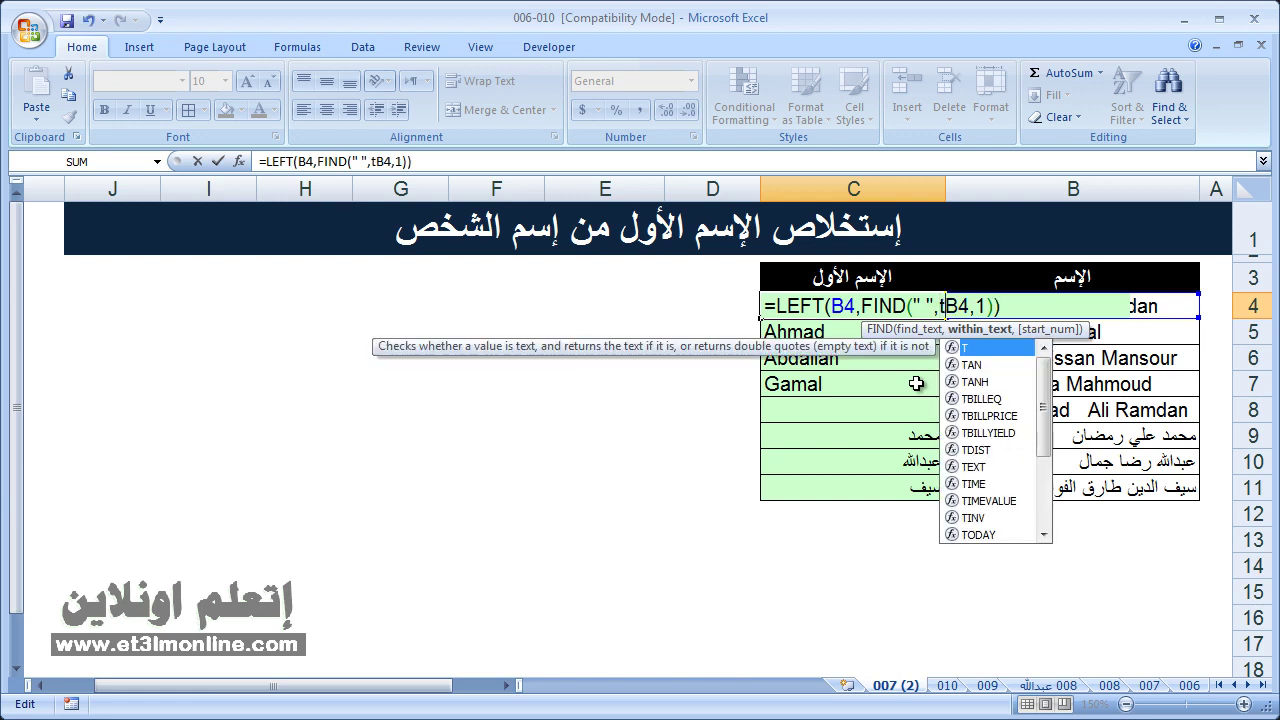
type("rim")
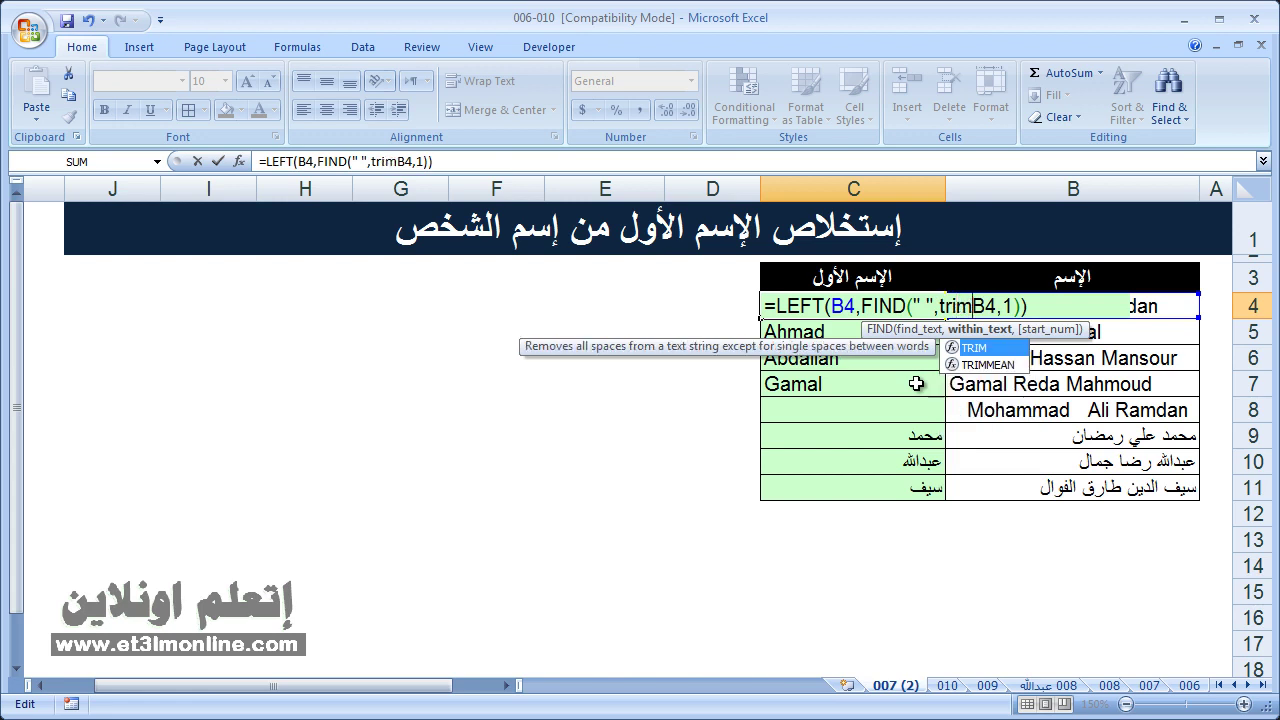
key("Tab")
left_click(1022, 304)
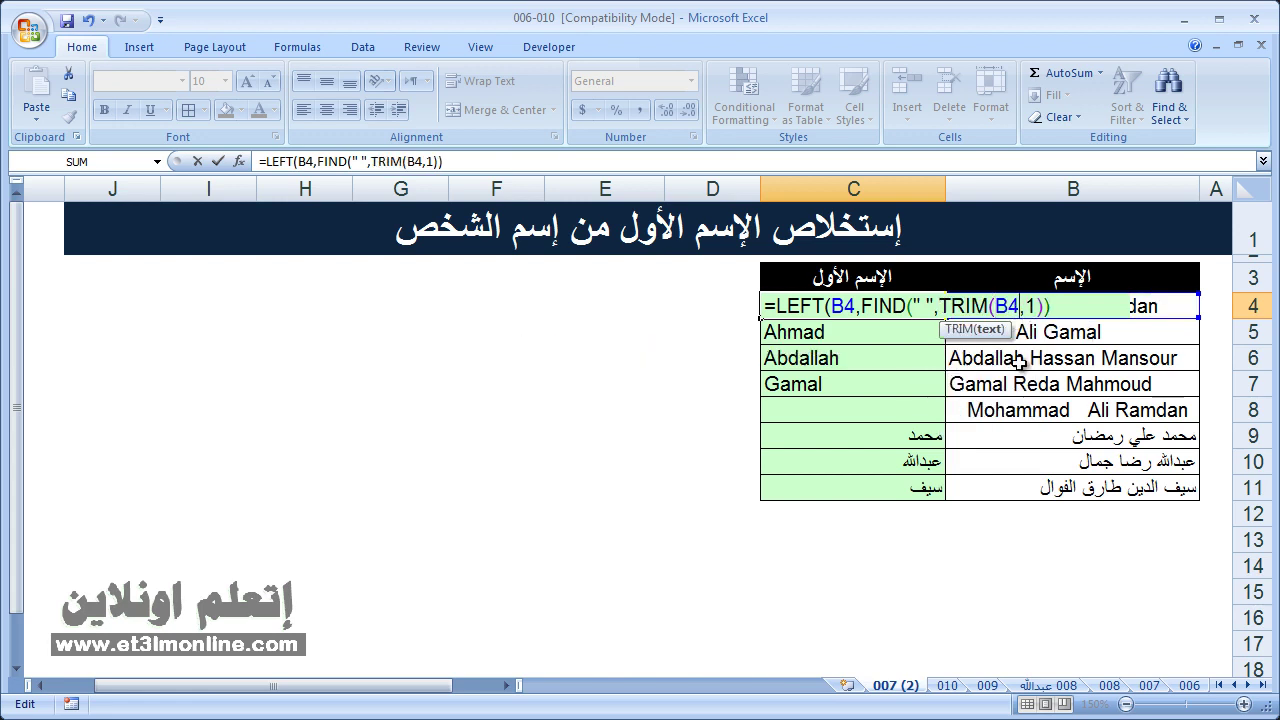
type(")")
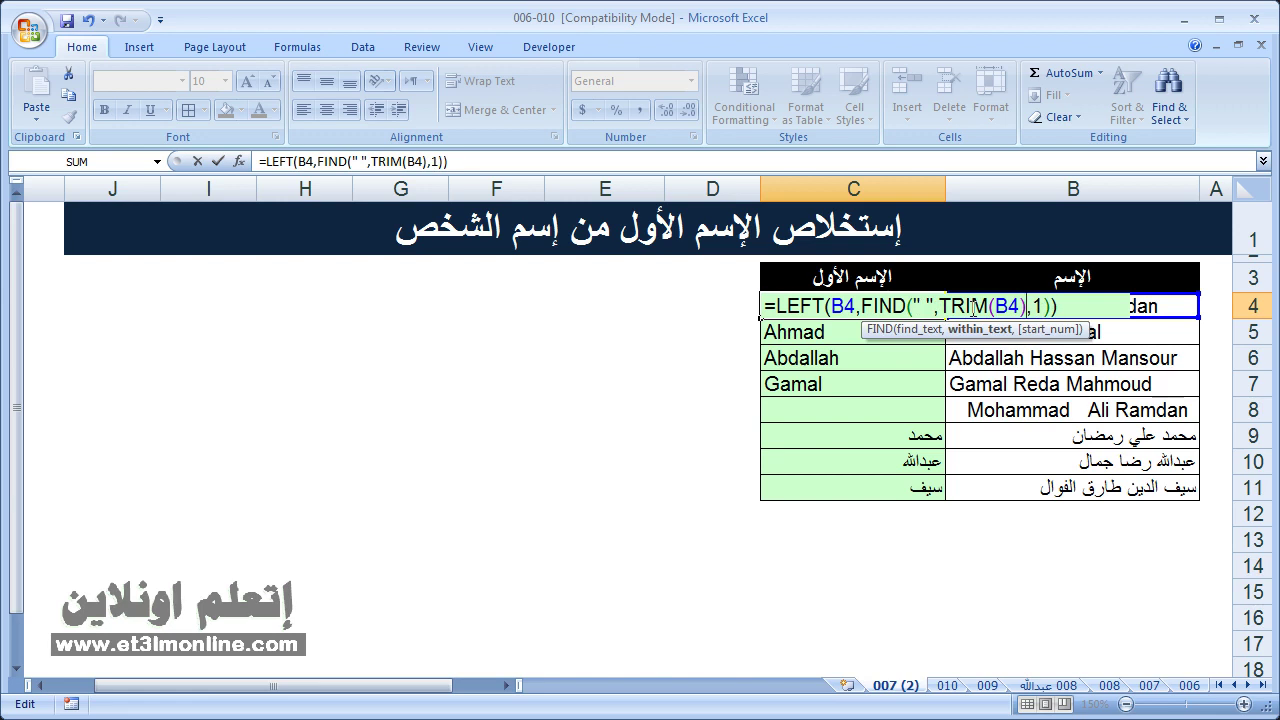
key("ctrl+Return")
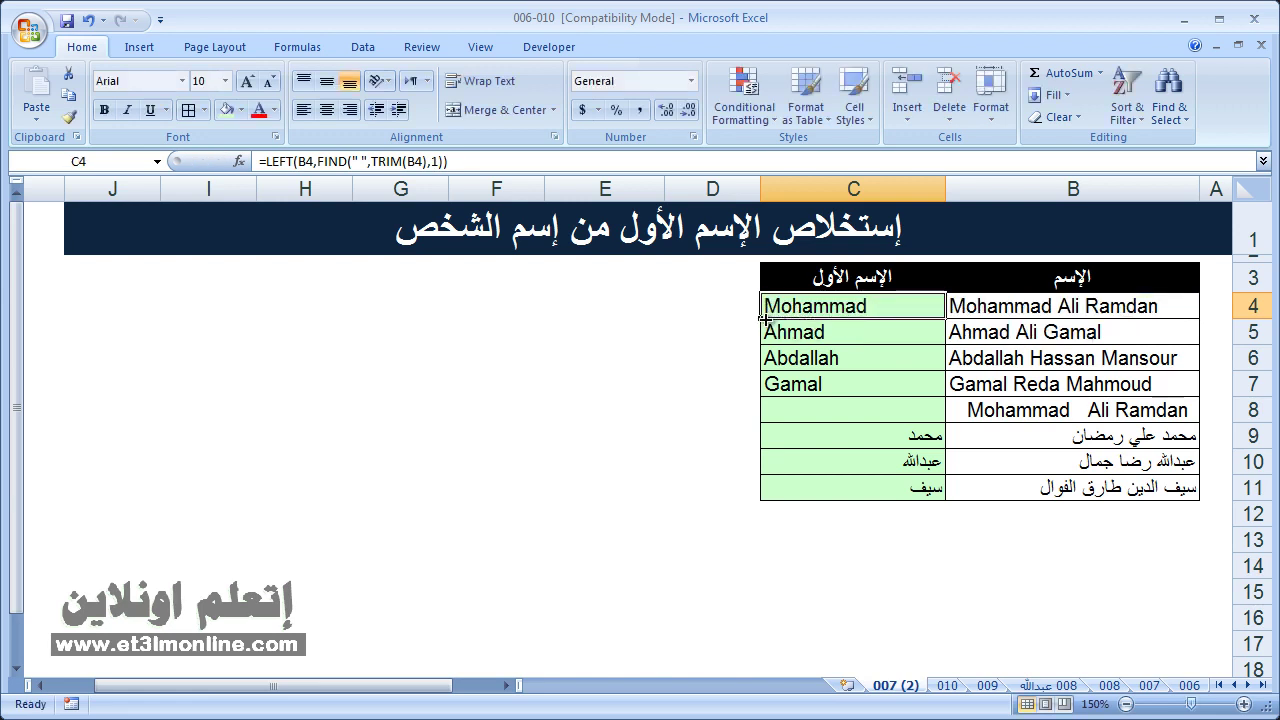
- Fill C4's TRIM-based formula down through C11
left_click_drag(761, 319, 763, 497)
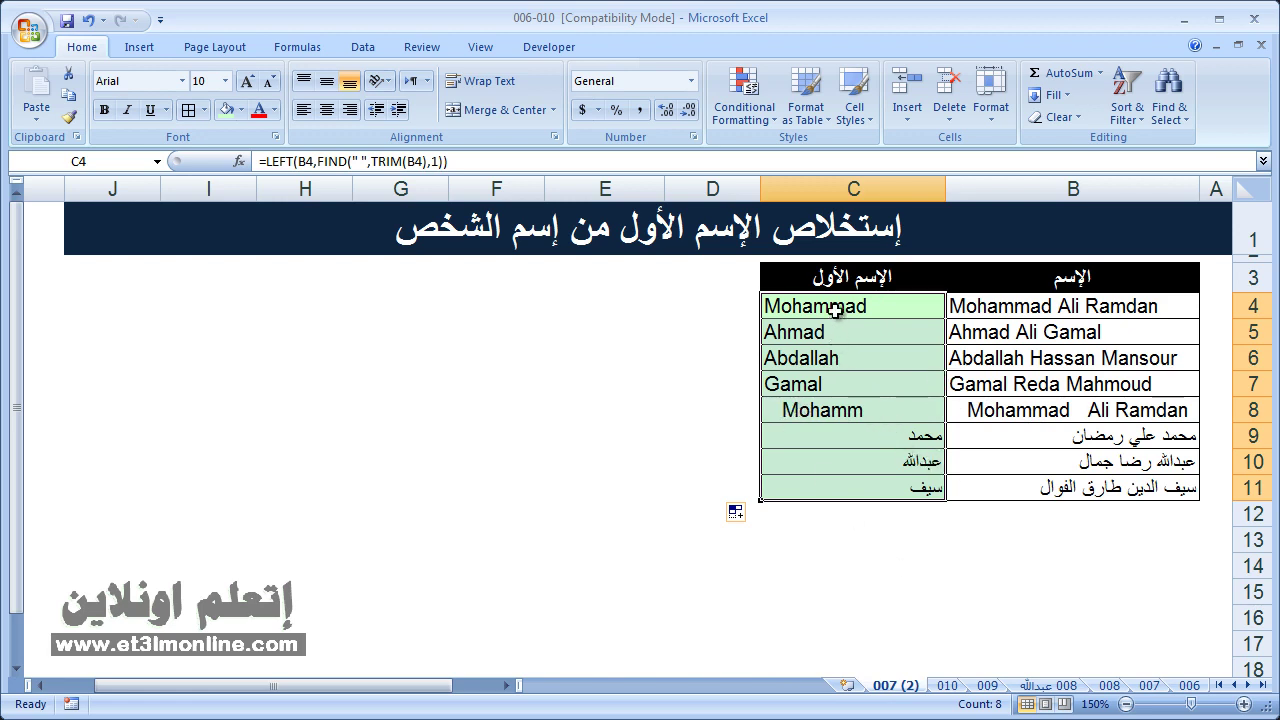
- Change C4:C11 to =TRIM(LEFT(B4,FIND(" ",TRIM(B4),1))) so results have no leading spaces
double_click(803, 306)
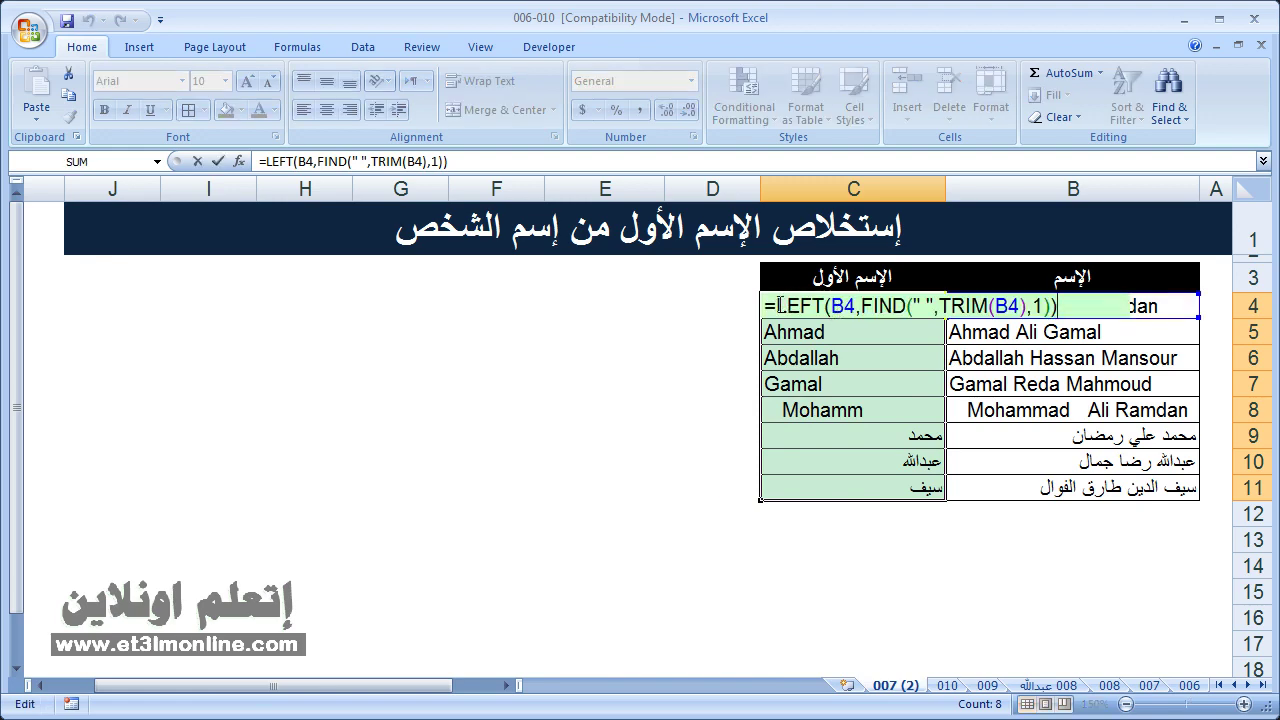
type("tr")
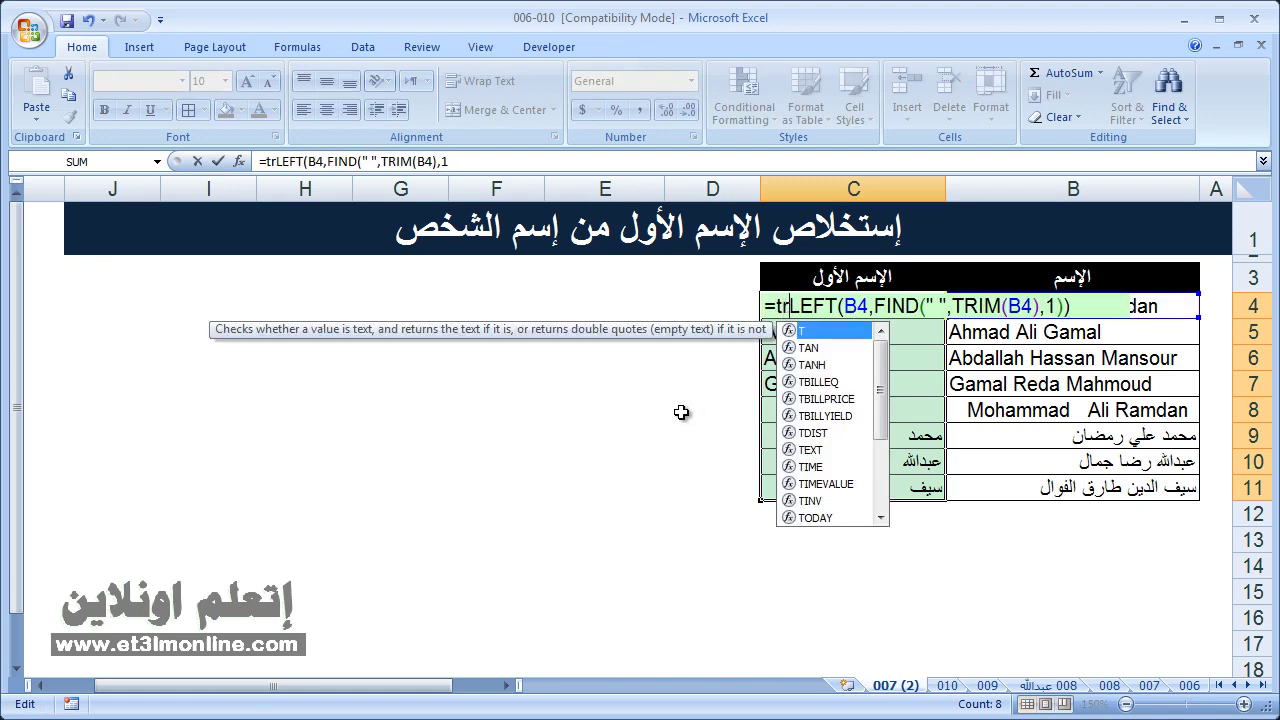
type("im")
key("Tab")
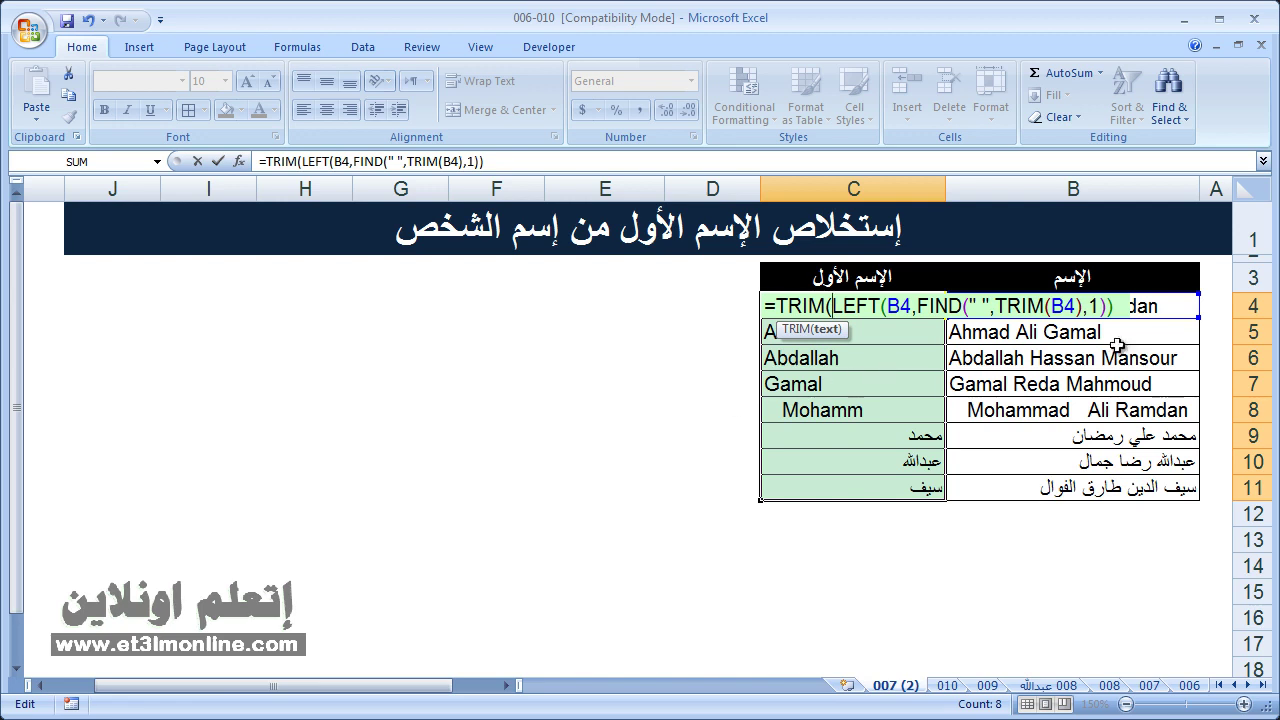
left_click(1113, 300)
type(")")
key("ctrl+Return")
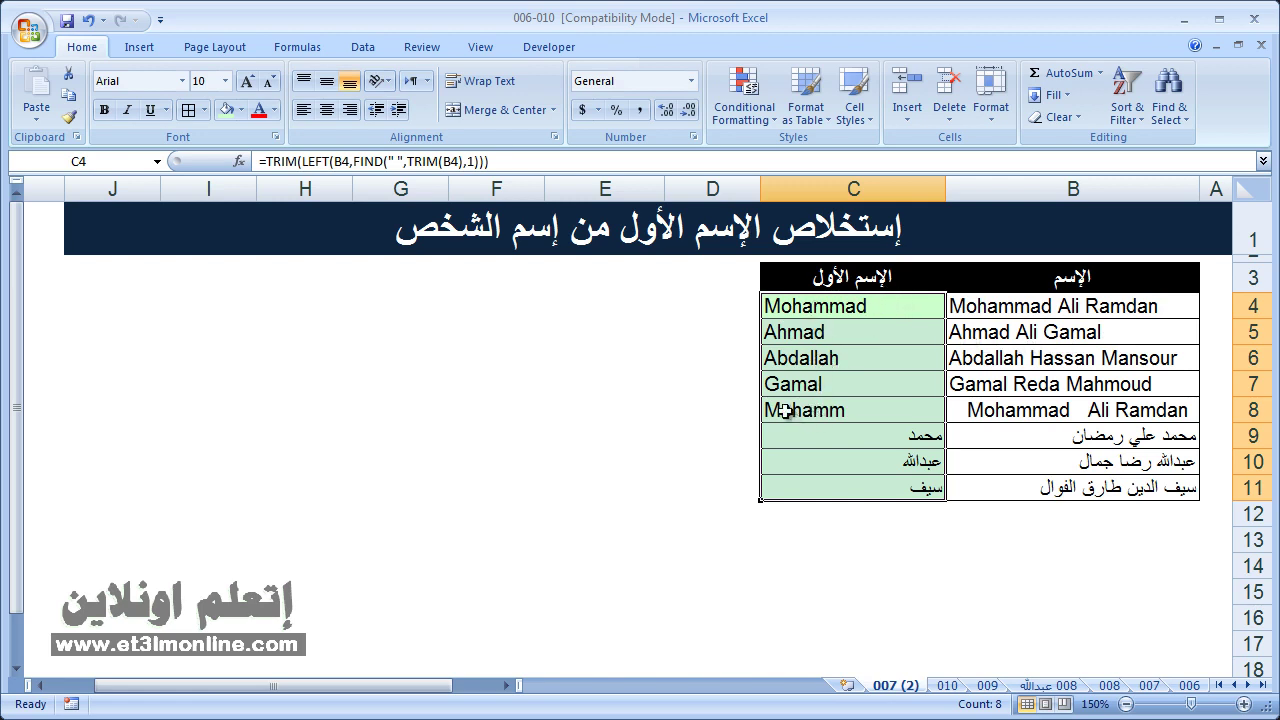
- Check C10 and B11, then open C11 to show =TRIM(LEFT(B11,FIND(" ",TRIM(B11),1)))
left_click(823, 468)
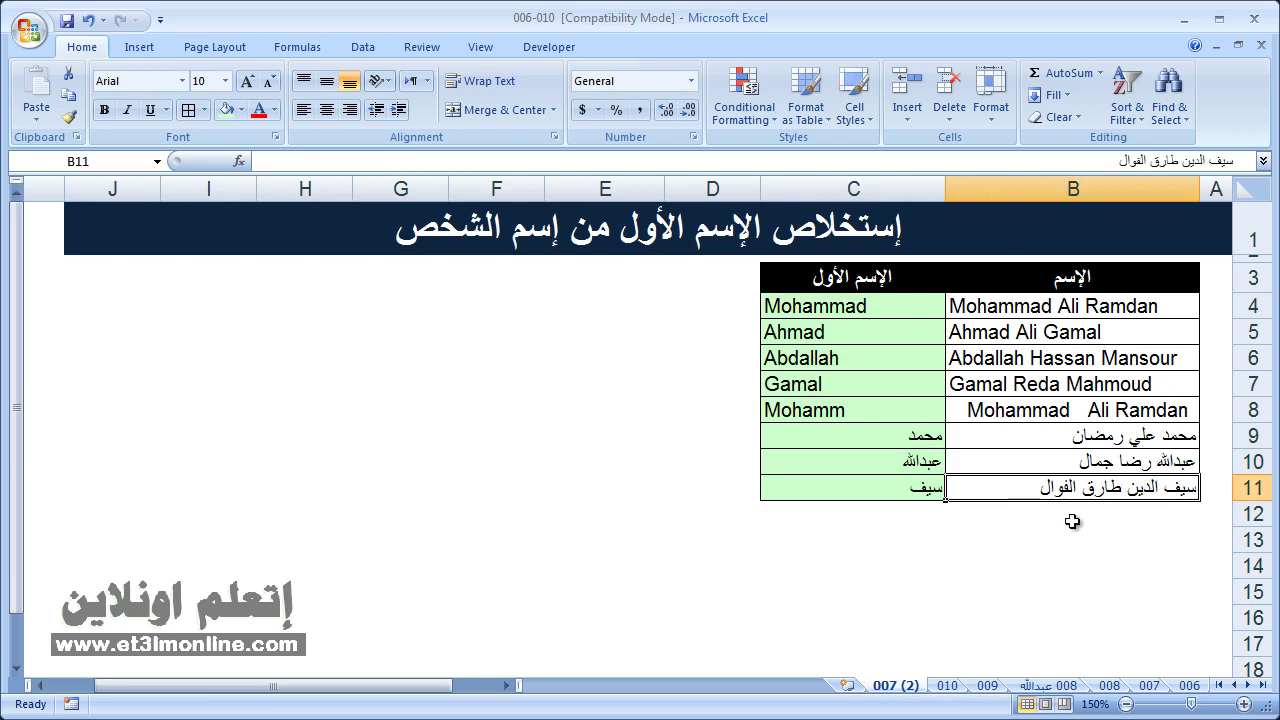
left_click(1147, 494)
double_click(895, 493)
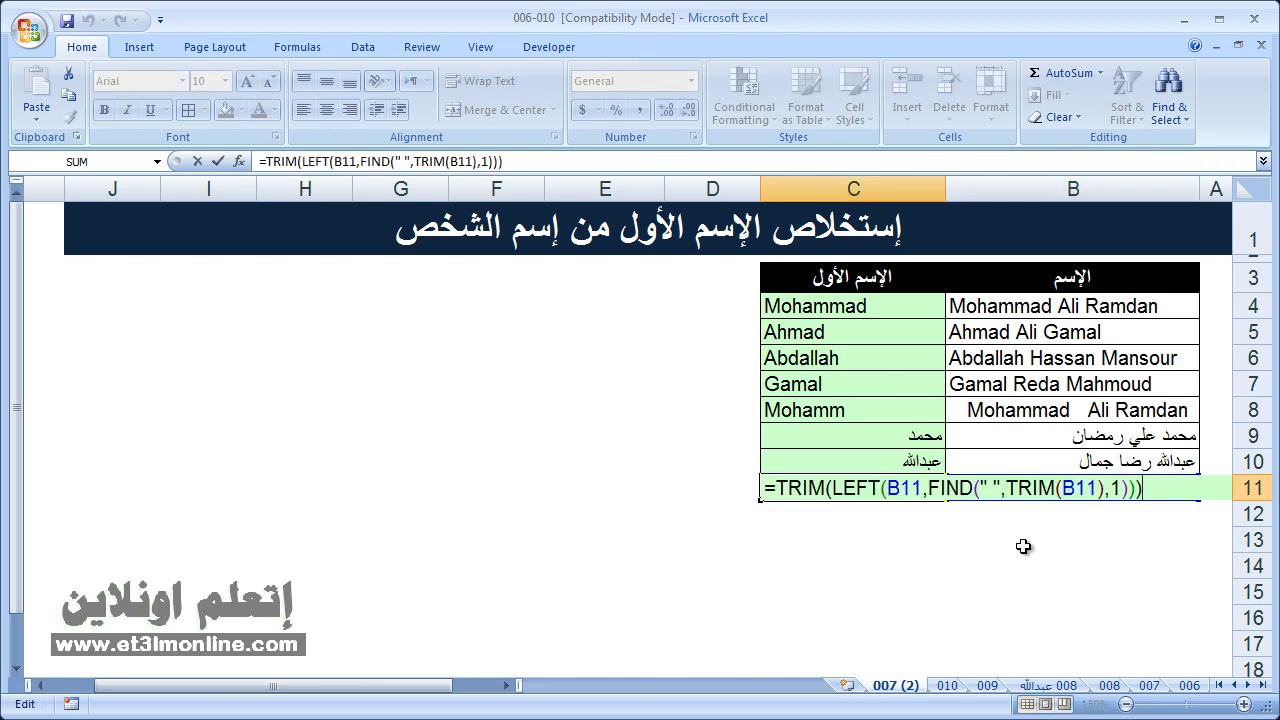